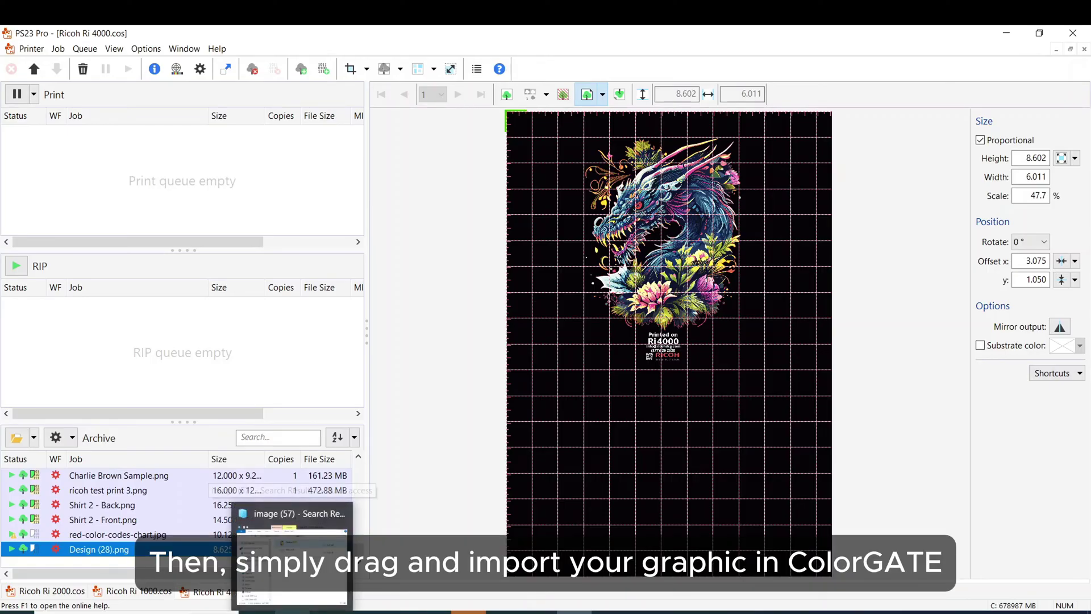
Import Design (57).png from the Explorer search results into the Ricoh Ri 4000 queue.
left_click(294, 559)
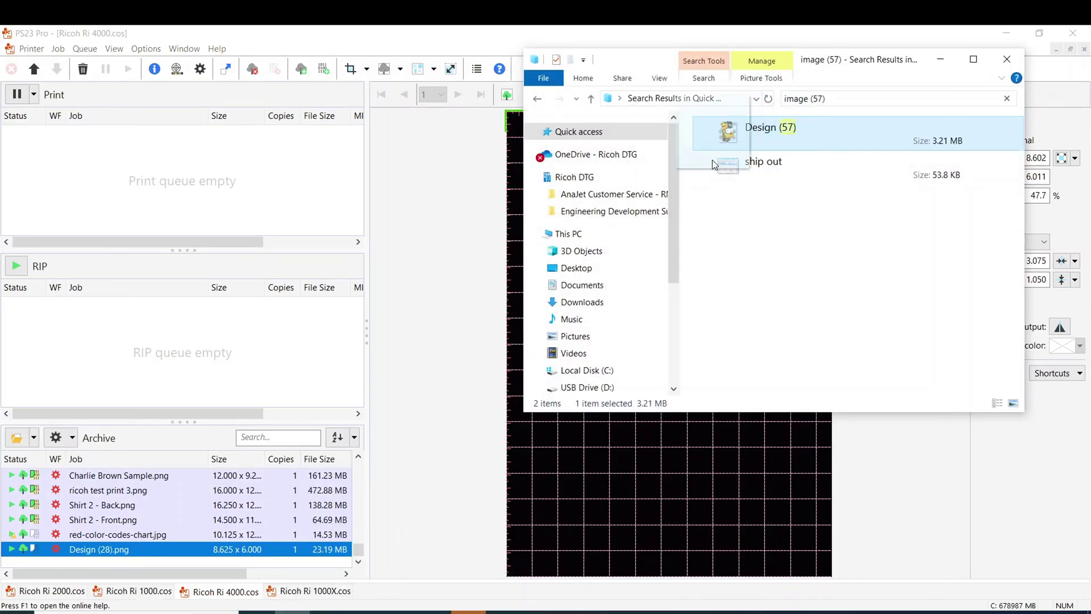
left_click(217, 563)
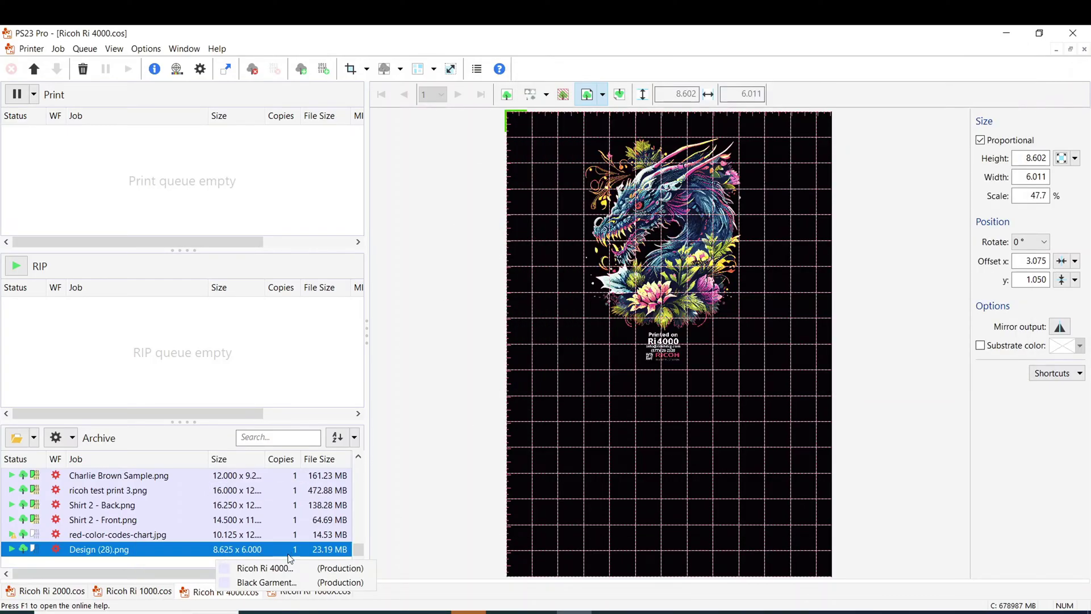
left_click_drag(282, 585, 281, 582)
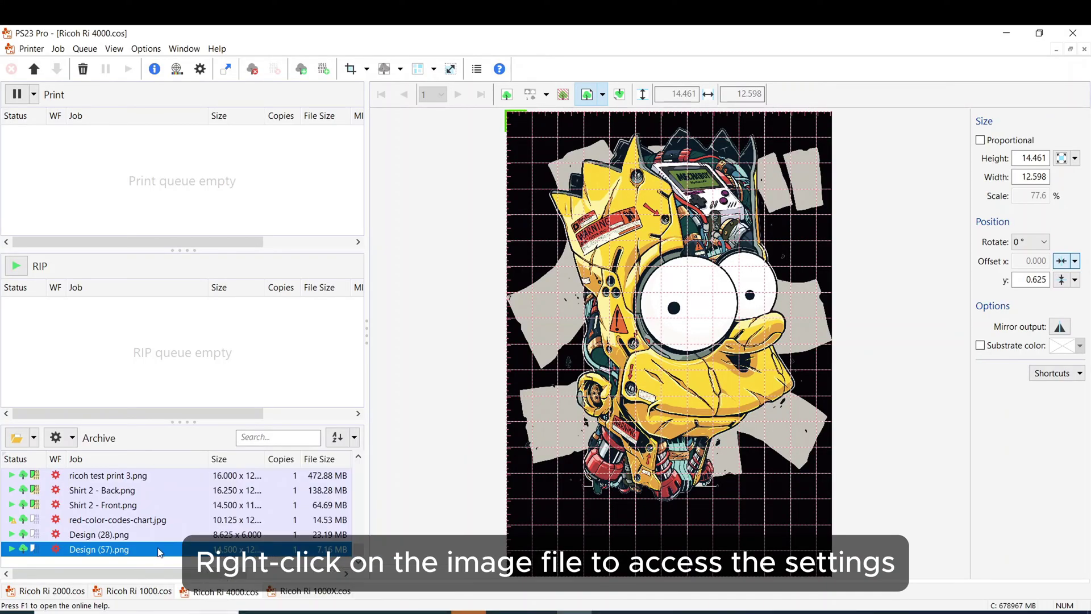
Load the Black Polyester Garment .csex settings file into the Design (57).png job.
double_click(103, 548)
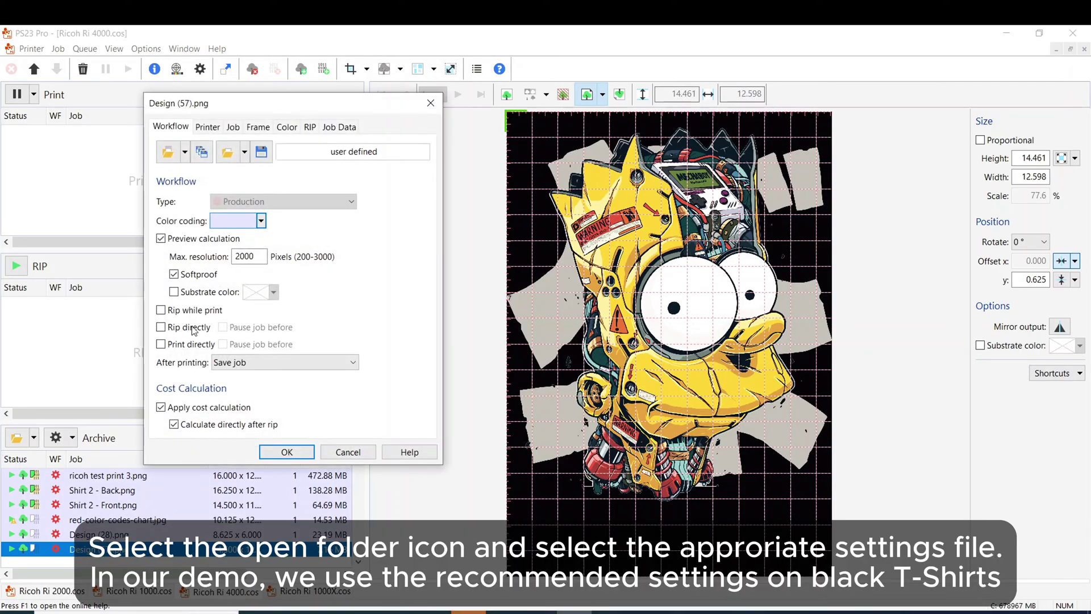
left_click(167, 150)
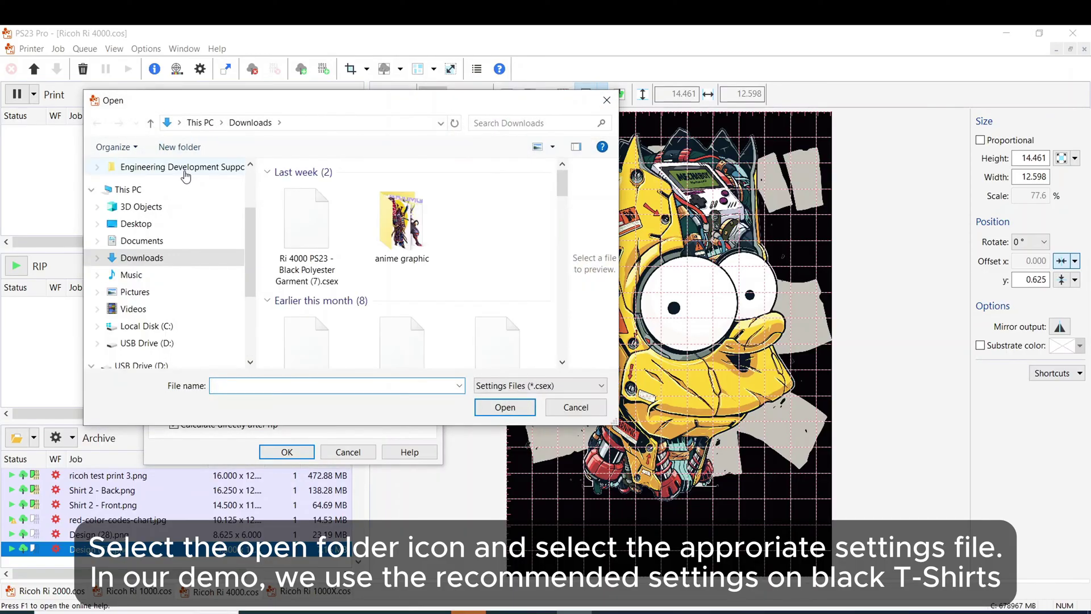
left_click(304, 220)
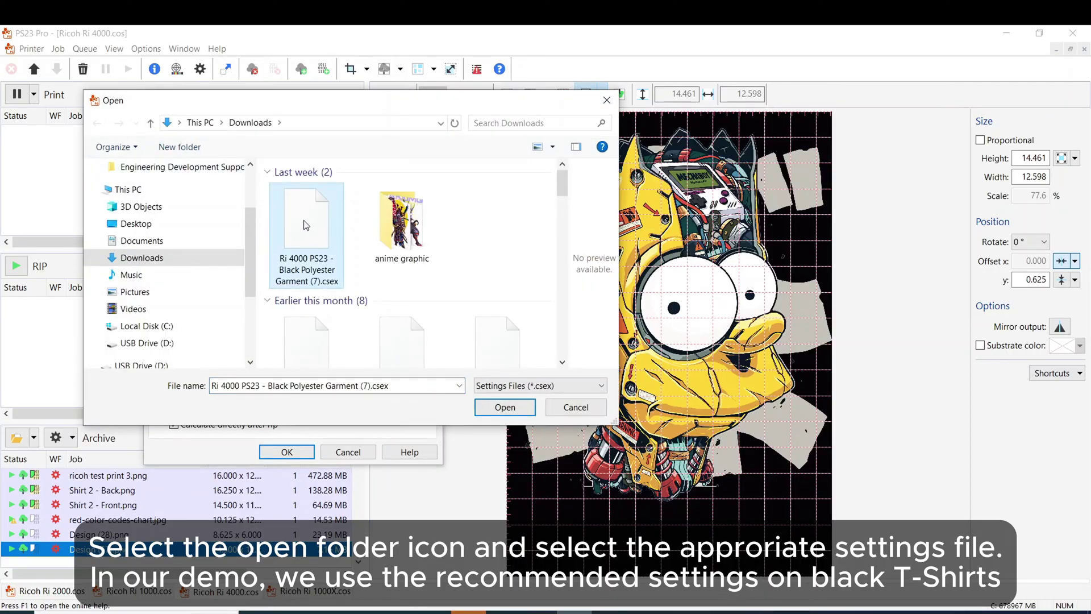
left_click(487, 407)
left_click(287, 452)
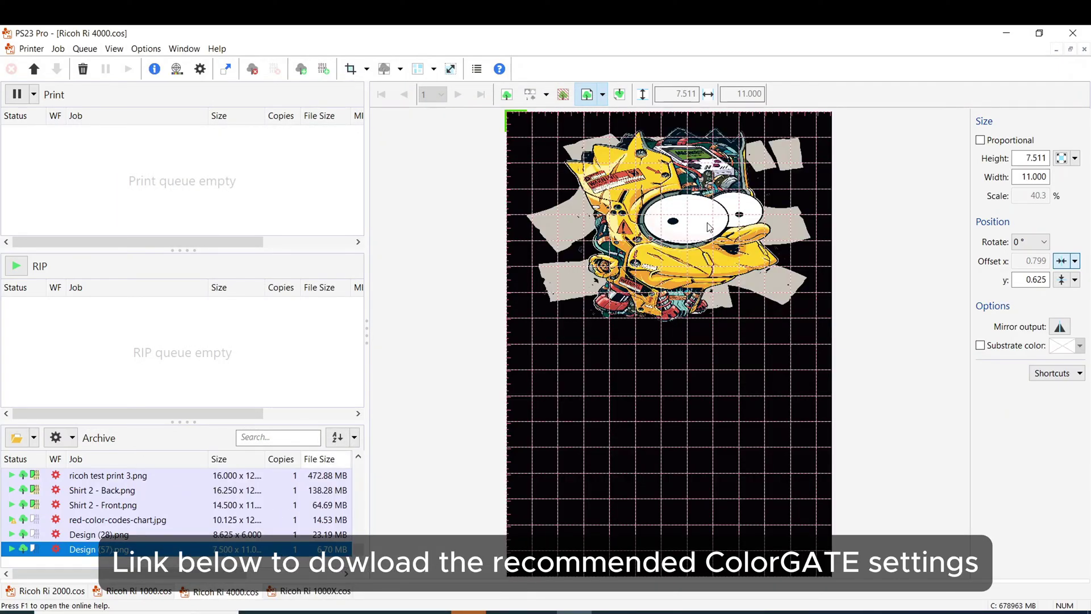
Scale the design proportionally to 66.4% (about 12.4 × 10.9 in) and print it.
left_click(980, 139)
mouse_move(810, 321)
left_mouse_down()
mouse_move(753, 405)
mouse_move(794, 449)
left_mouse_up()
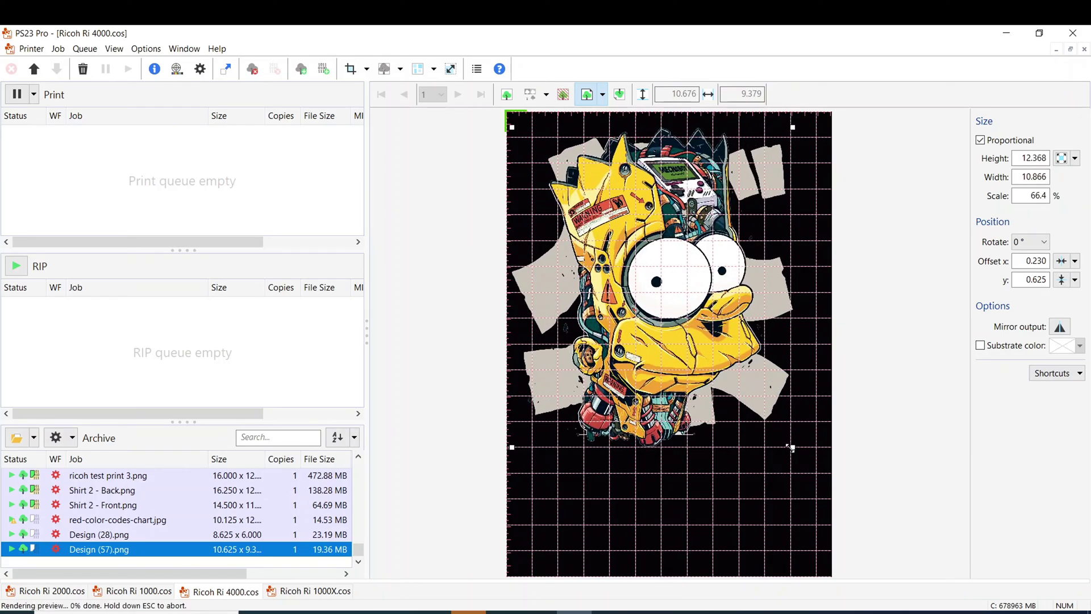
right_click(168, 549)
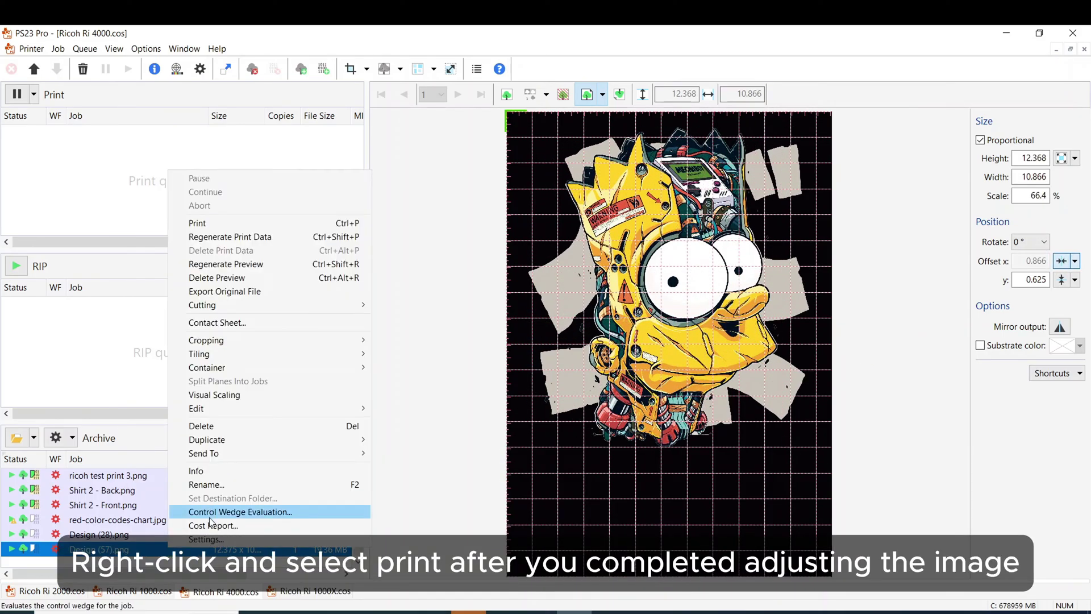
left_click(322, 223)
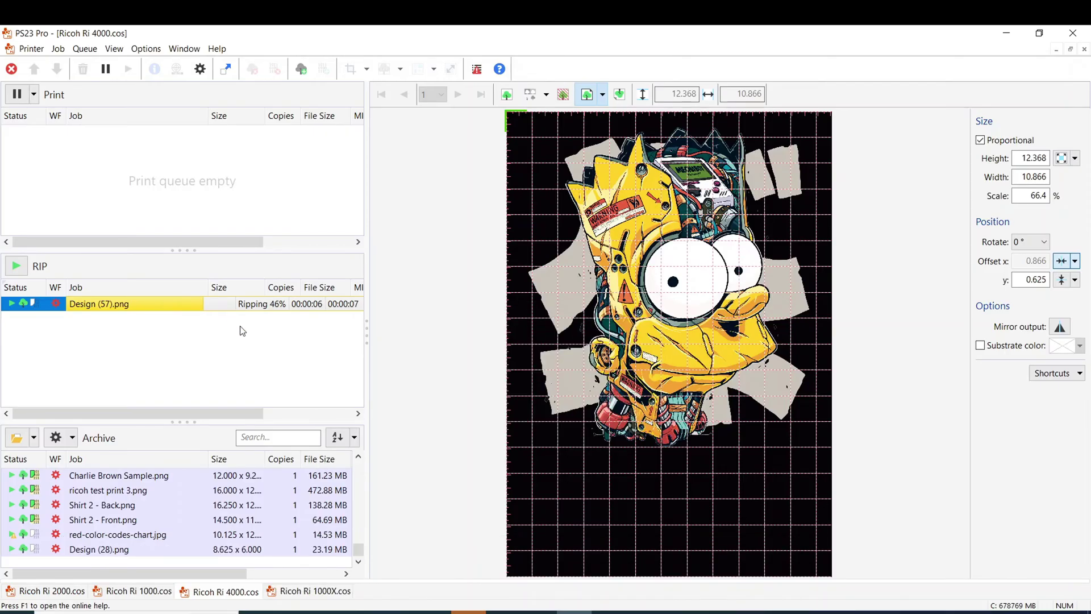